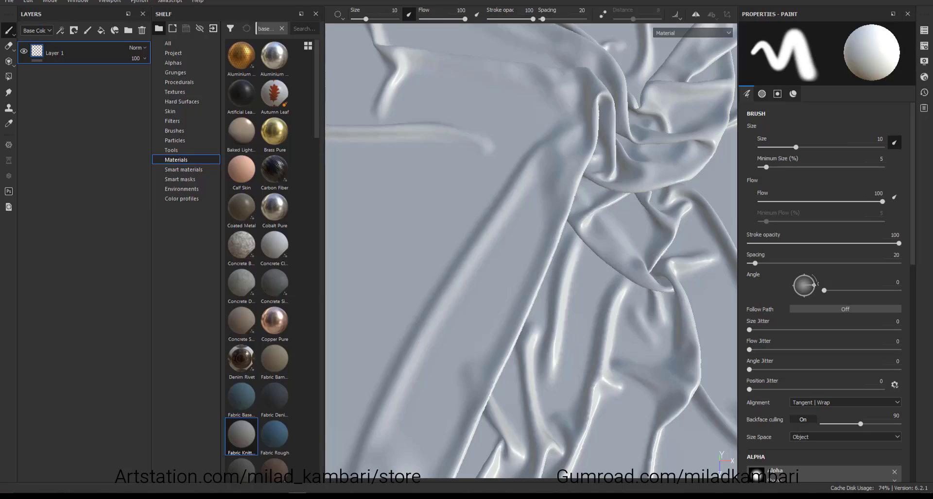
Step: Import Fabrics-Vol1.sbsar into the shelf, defining its usage and the import destination
drag(203, 233, 359, 263)
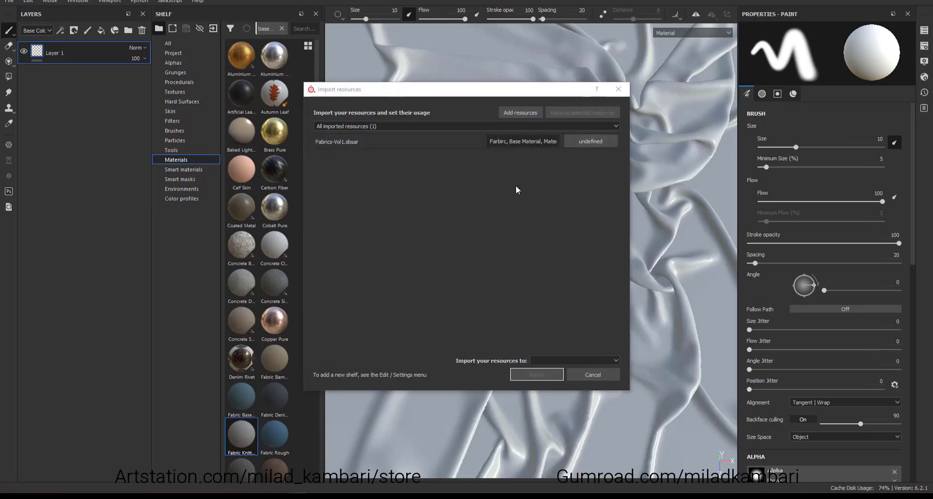
click(585, 142)
click(594, 158)
click(578, 361)
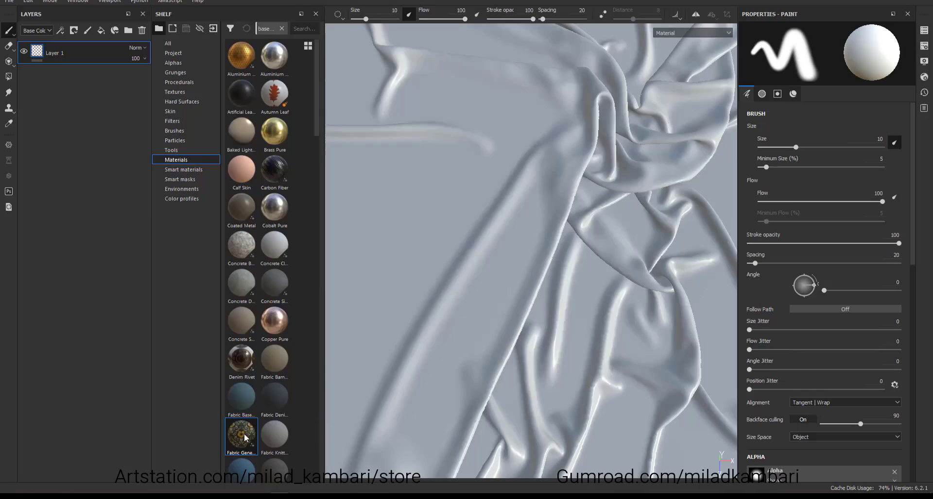
Step: Apply the Fabric Generator material to the draped cloth as a new fill layer
mouse_move(245, 439)
drag(246, 439, 557, 305)
scroll(526, 247, down, 5)
scroll(504, 346, up, 3)
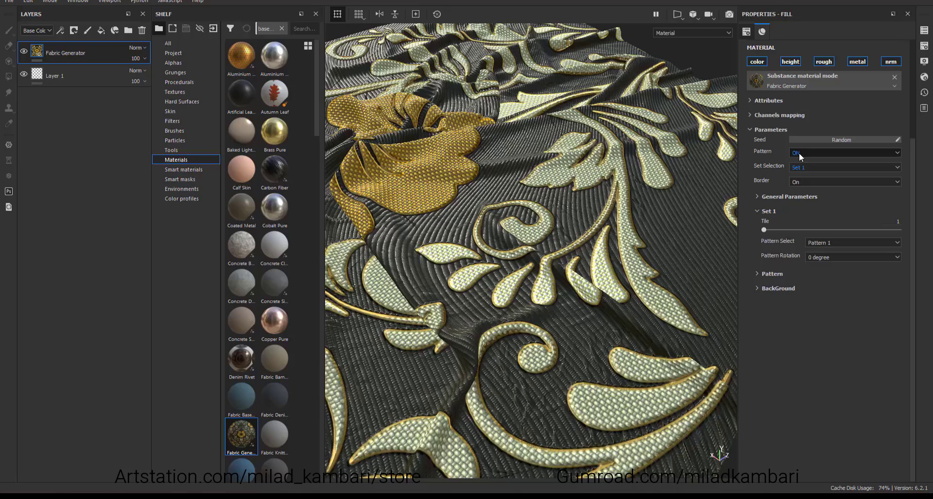
click(799, 152)
click(746, 148)
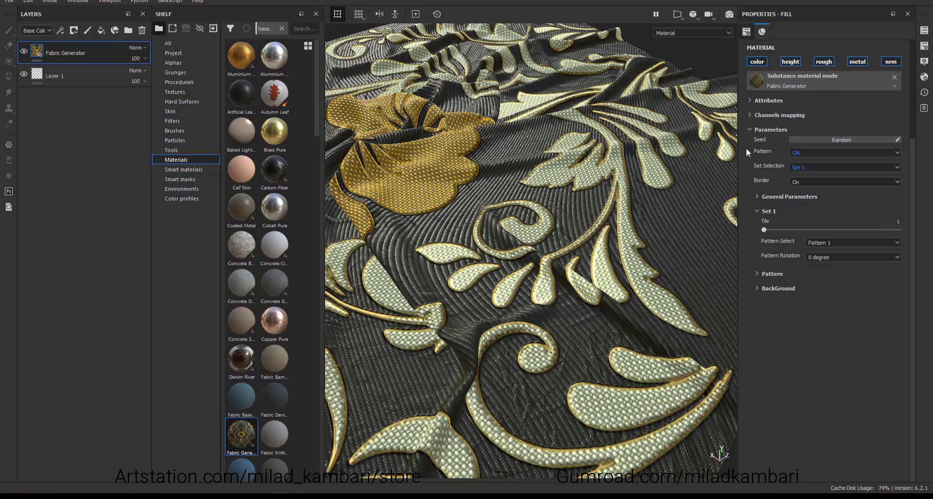
click(821, 167)
click(772, 181)
Step: Try Pattern 11 among the Set 1 patterns, and choose Pattern 19 for the fabric
click(824, 242)
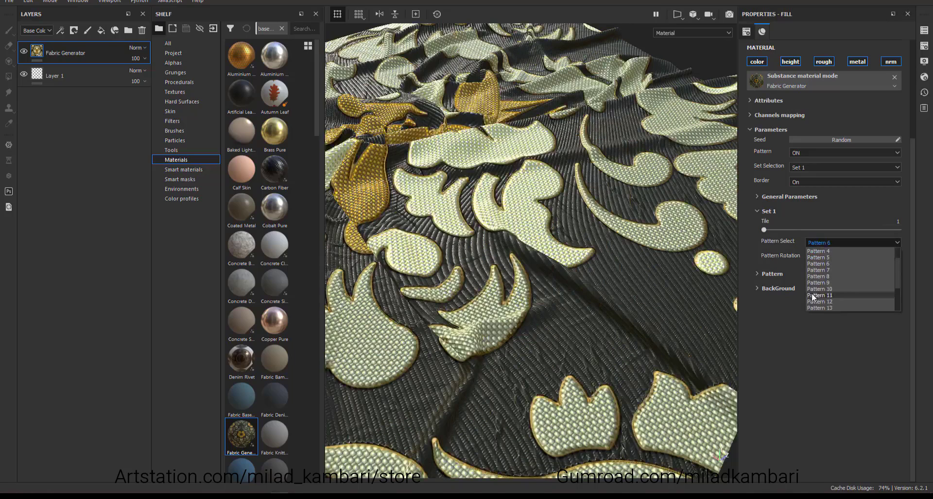
click(811, 295)
click(818, 243)
scroll(820, 272, down, 3)
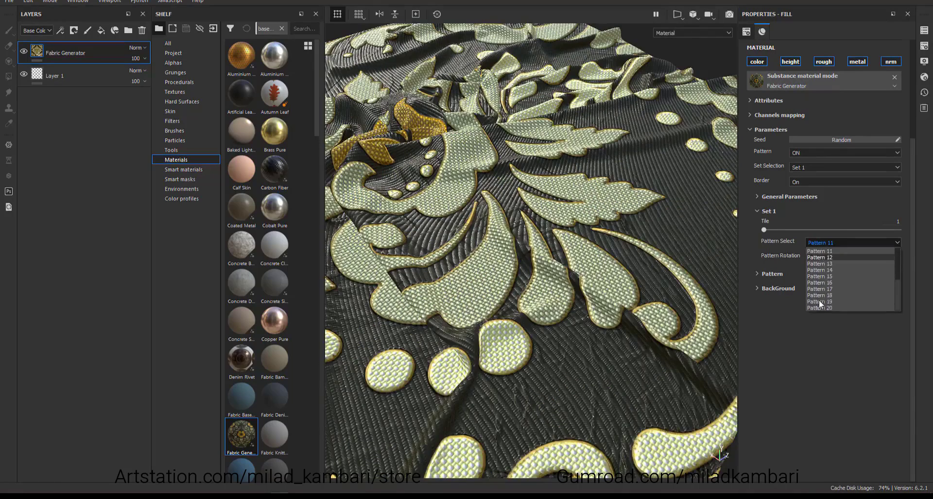
click(818, 300)
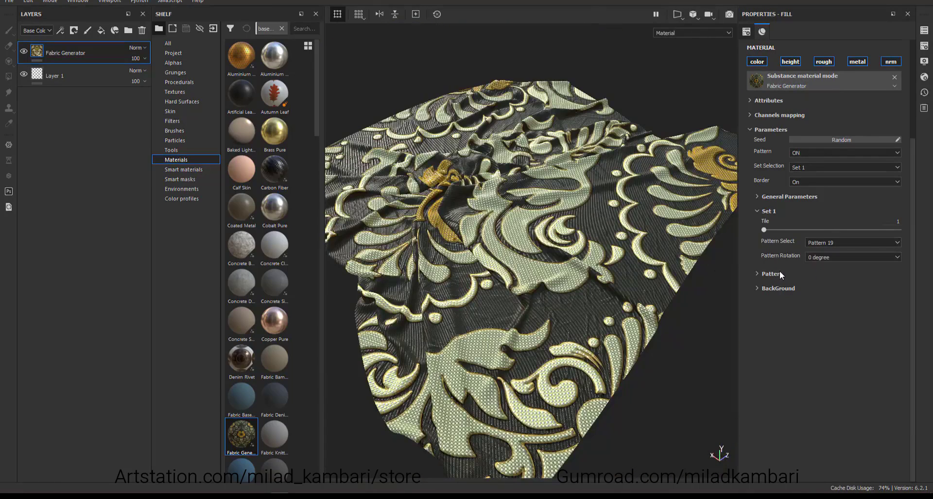
Step: Set the Set 1 tile to 2 and the fill's UV scale to 5, and check the weave
drag(763, 230, 820, 232)
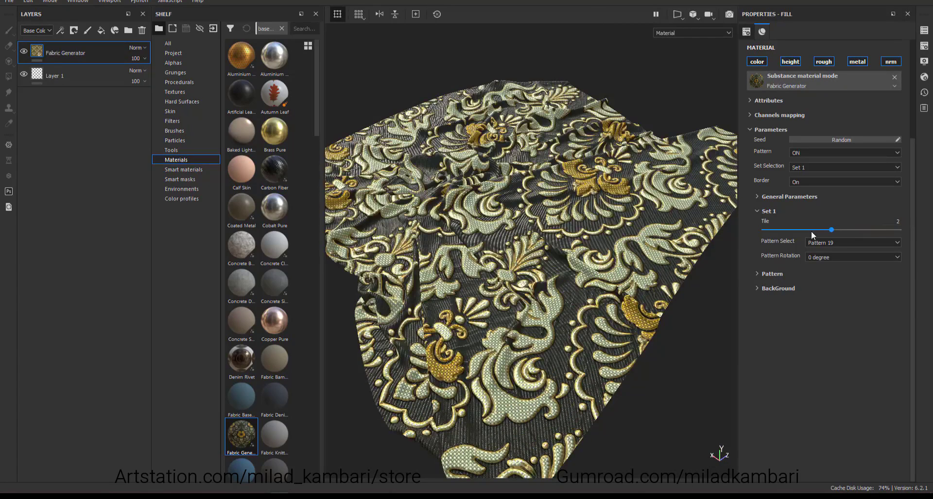
scroll(798, 267, up, 4)
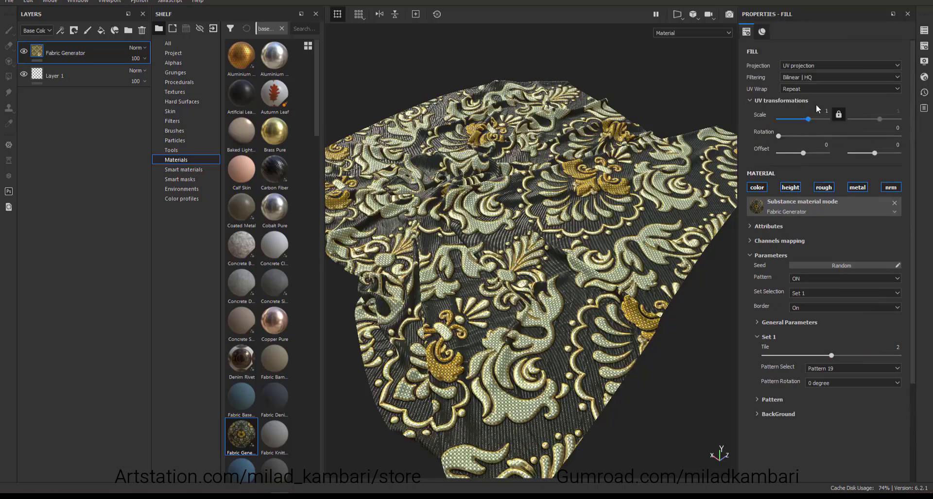
click(816, 110)
text(5)
key(Return)
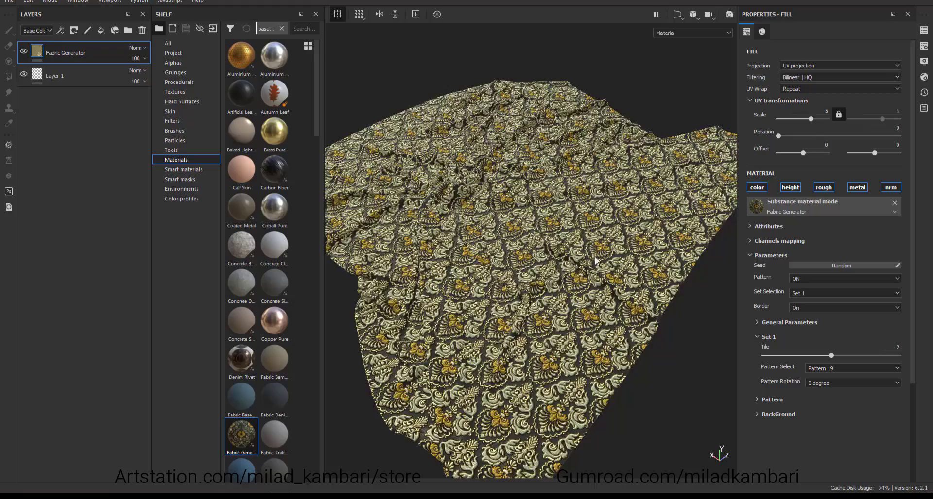
scroll(512, 358, up, 5)
scroll(511, 358, up, 3)
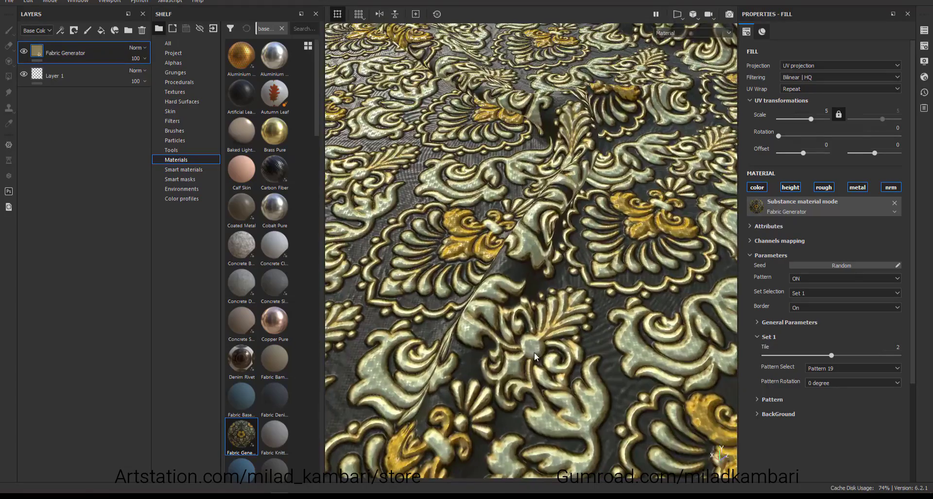
scroll(523, 337, up, 2)
scroll(525, 337, down, 5)
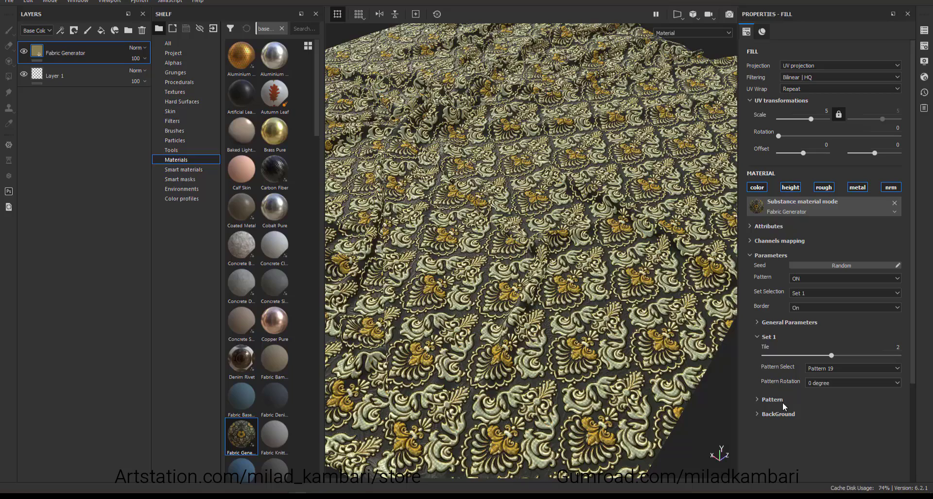
Step: Switch the Fabric Generator's set selection to Set 2
click(820, 383)
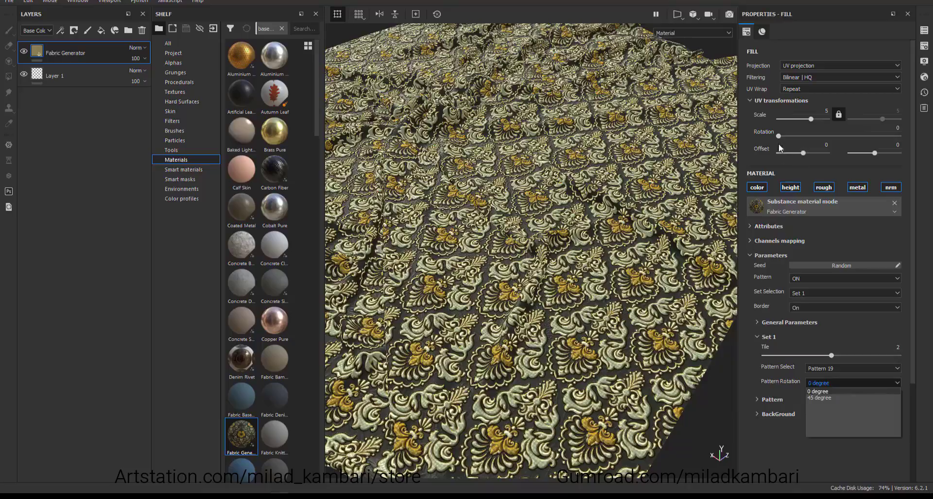
mouse_move(779, 144)
mouse_down()
mouse_move(824, 140)
mouse_move(775, 140)
mouse_up()
click(812, 293)
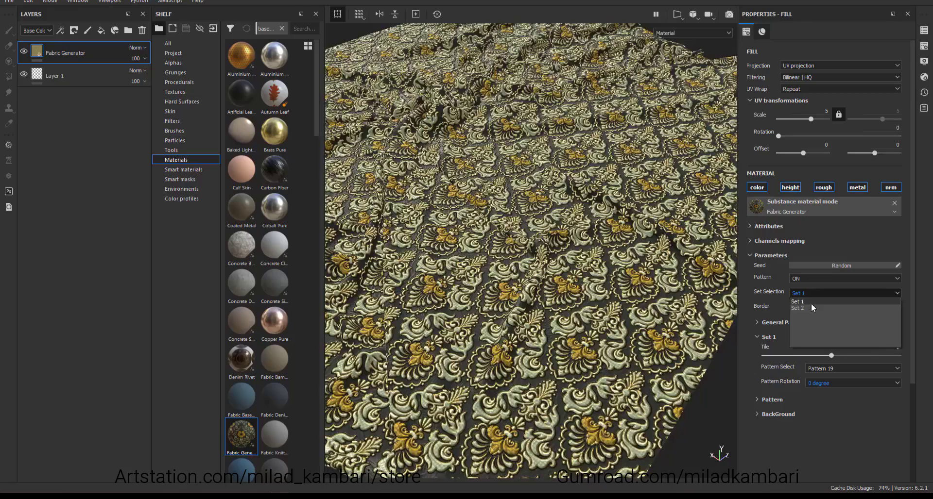
click(809, 306)
scroll(784, 282, down, 1)
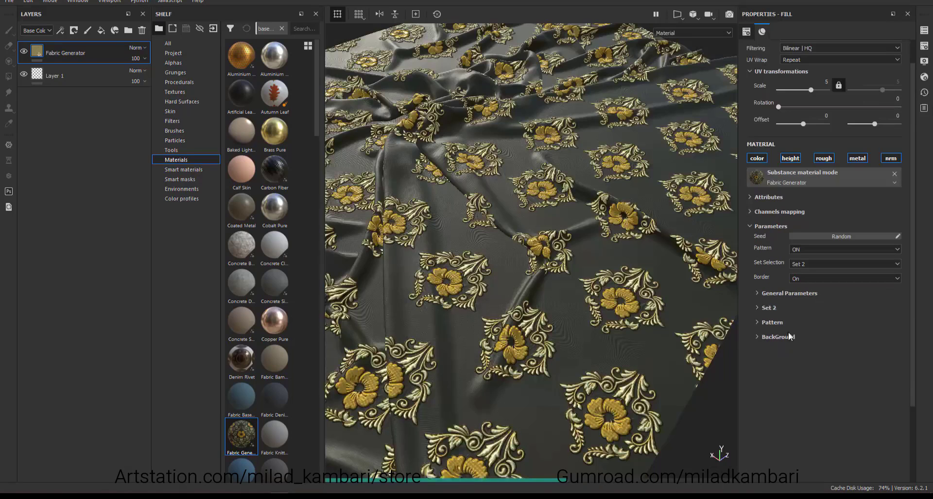
Step: In the Set 2 parameters, set the first motif to Pattern 5 and the second motif to Pattern 17
click(768, 308)
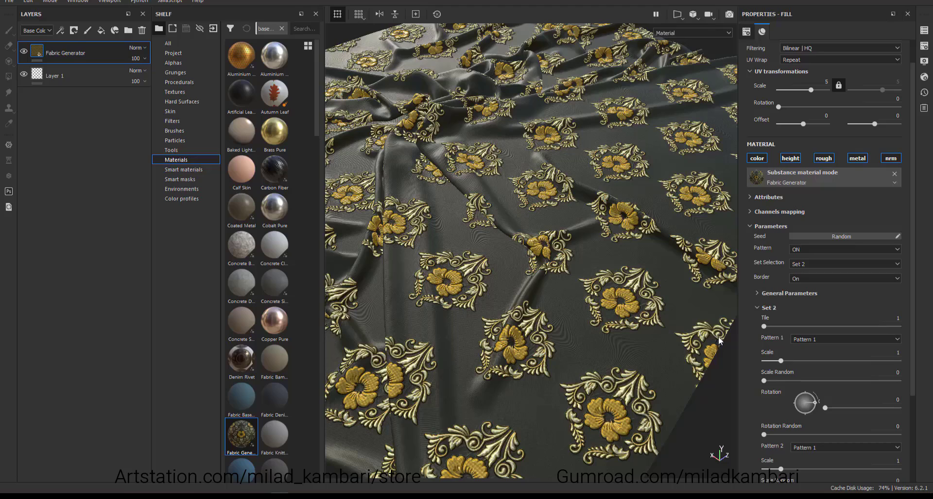
scroll(777, 340, down, 3)
click(826, 252)
click(808, 285)
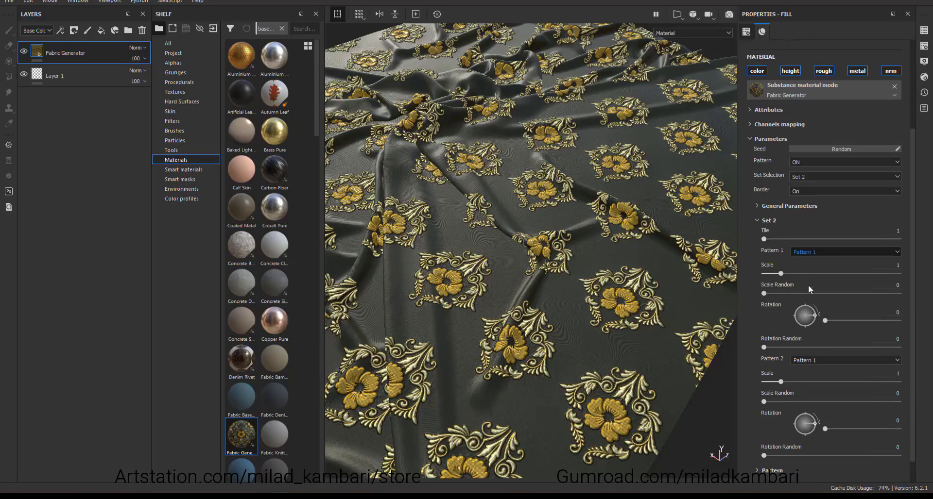
click(816, 362)
click(808, 407)
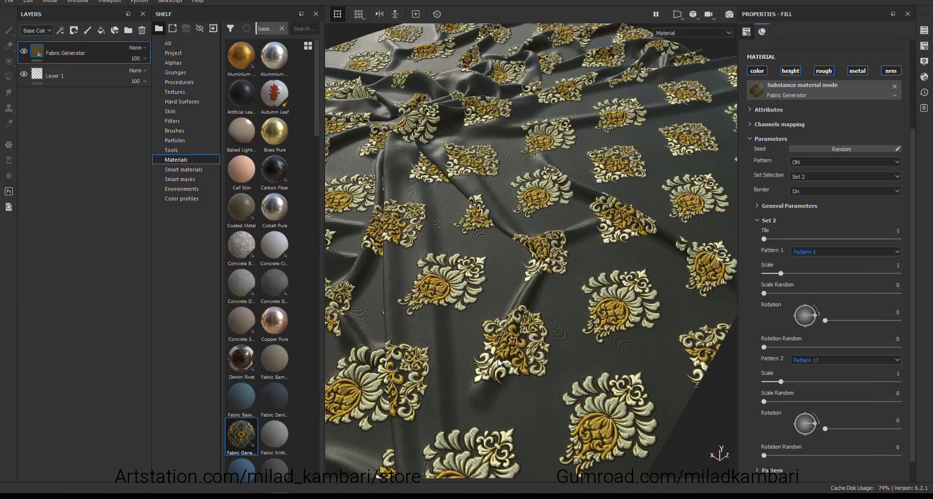
Step: Set the first motif's scale to 1.28, scale random to 0.27, rotation to 299 and rotation random to 0.21
alt+drag(530, 354, 529, 367)
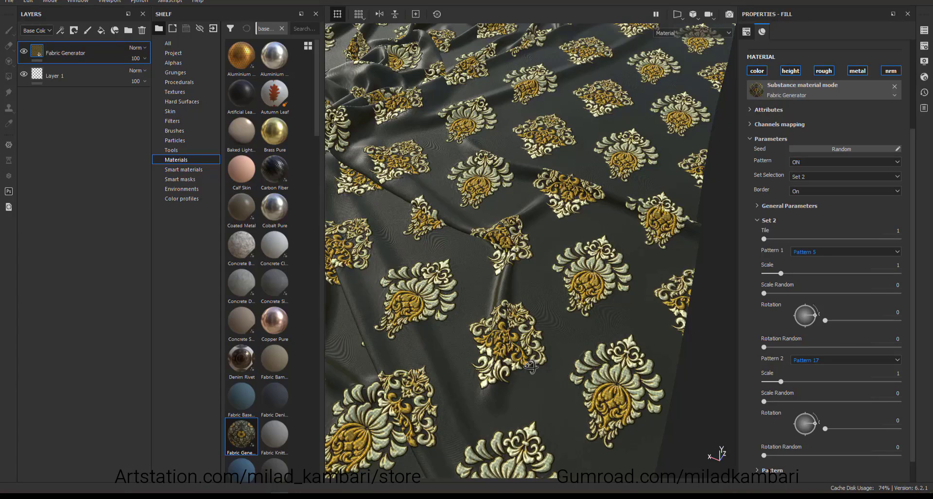
drag(782, 272, 797, 275)
click(800, 292)
click(785, 276)
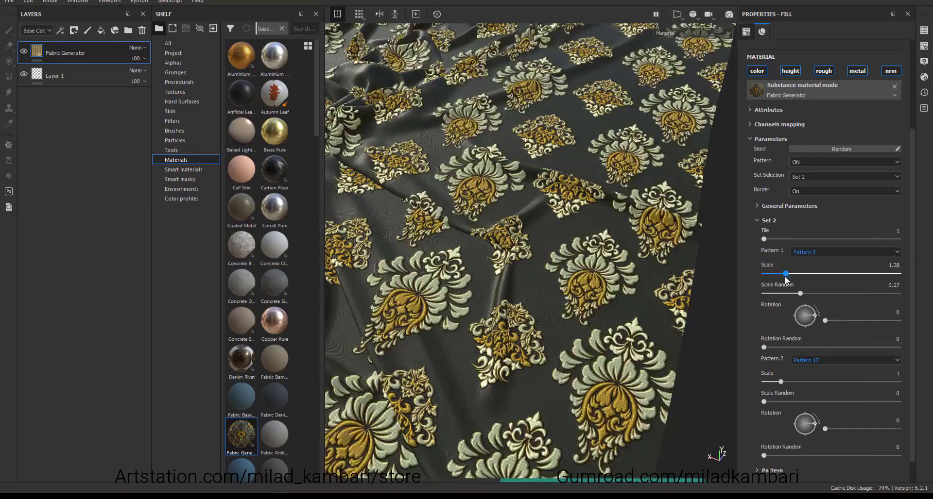
drag(815, 315, 809, 324)
drag(764, 347, 792, 348)
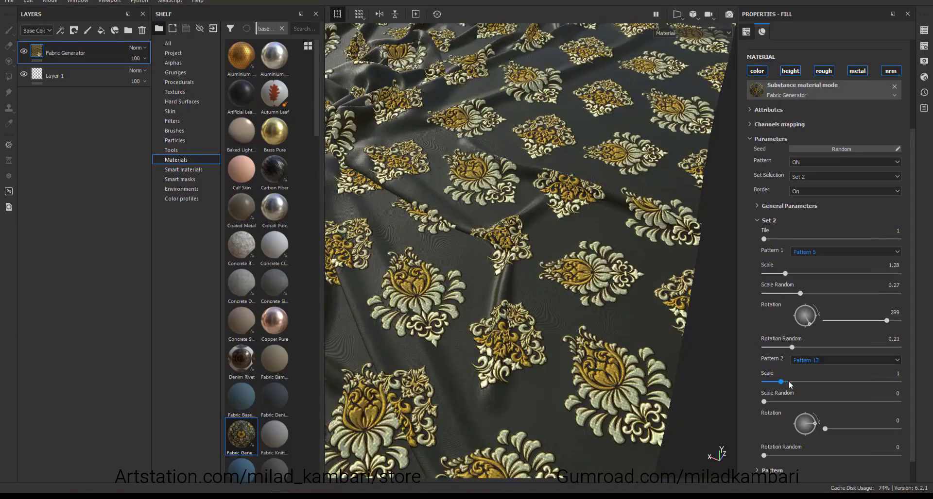
Step: Change the second motif to Pattern 13 with scale 1.1, scale random 0.12 and rotation random 1
drag(780, 382, 781, 402)
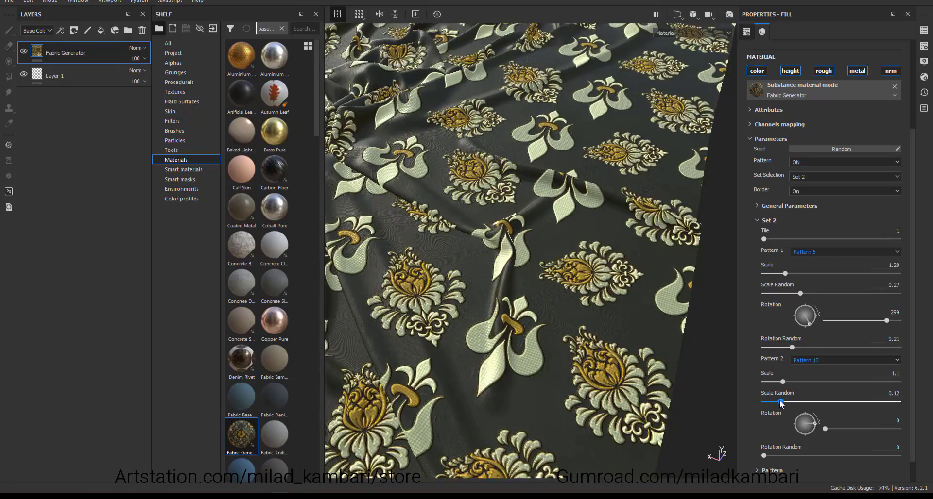
drag(764, 456, 898, 456)
scroll(768, 411, down, 1)
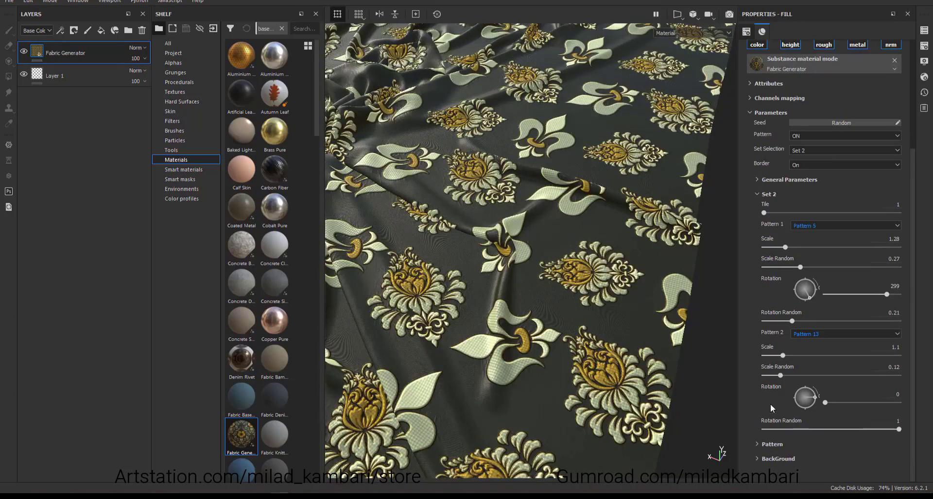
Step: Switch the fabric's set selection back to Set 1
scroll(771, 404, up, 1)
click(845, 180)
click(807, 193)
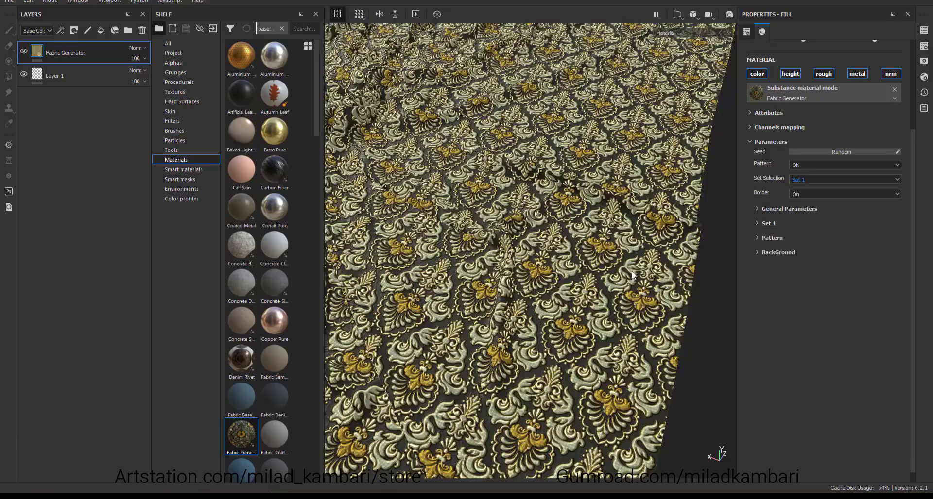
Step: In the general parameters, set hue to 0.57, saturation to 0.26, luminosity to 0.62 and wrinkles intensity to 3
click(765, 223)
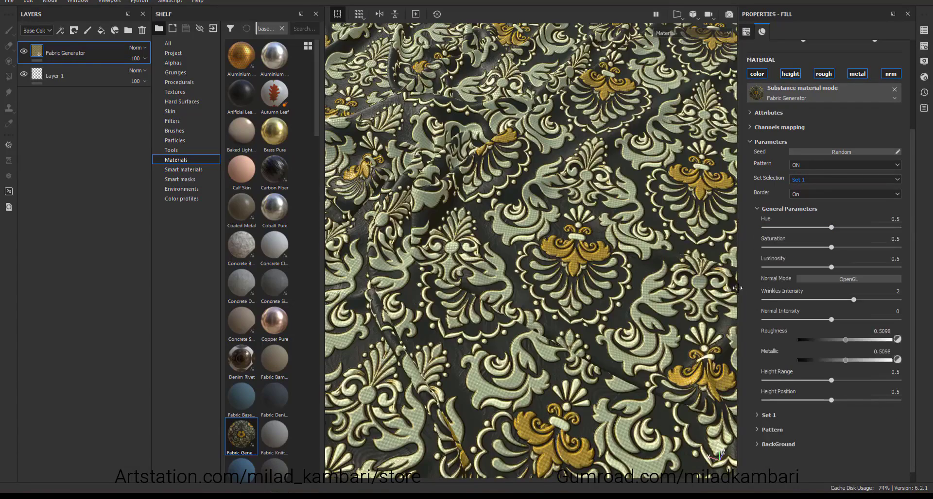
drag(830, 227, 847, 268)
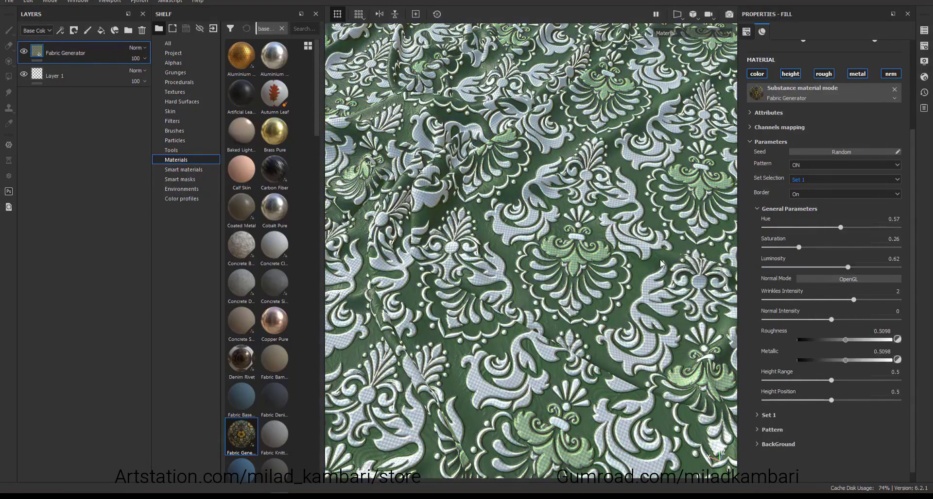
drag(853, 300, 907, 301)
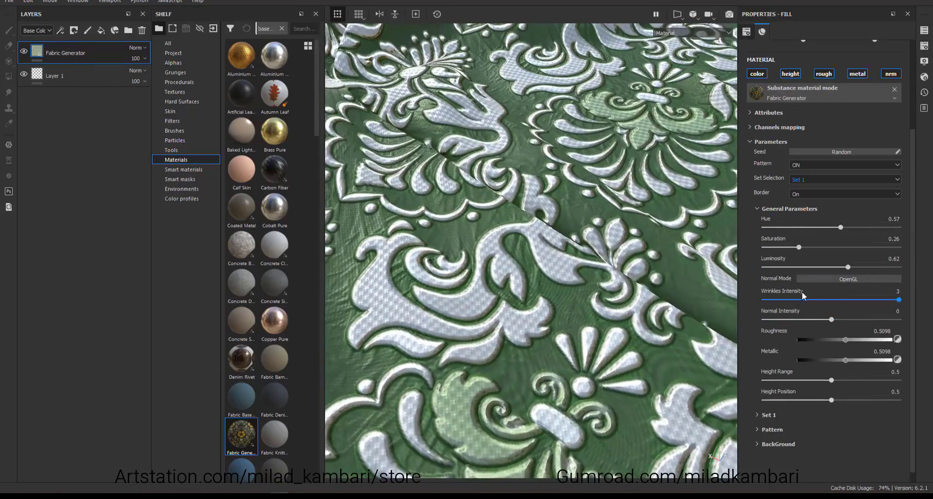
Step: Try different normal intensities, including 0.15, and reset the value to 0
drag(830, 319, 781, 320)
drag(859, 323, 841, 321)
click(894, 311)
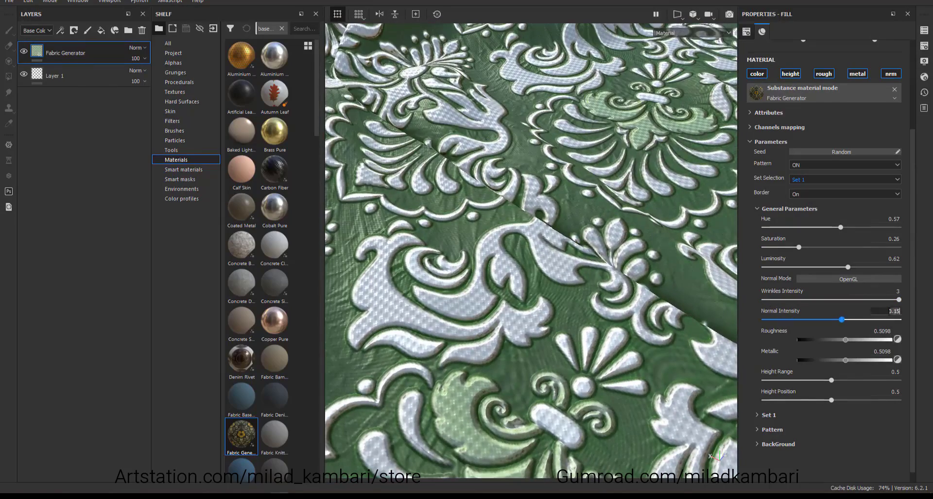
text(0)
key(Return)
alt+drag(578, 301, 571, 219)
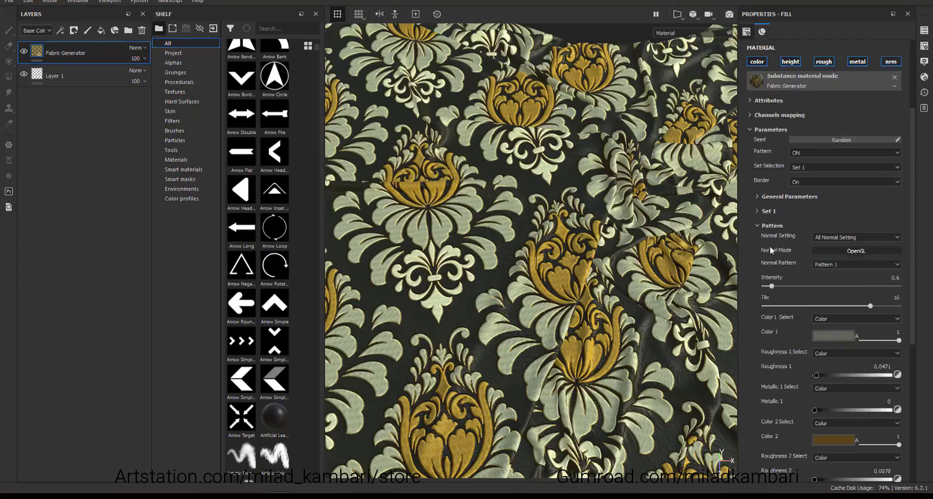
Step: Examine the Pattern section's colour, normal setting and normal pattern options, and inspect the embroidered weave up close
scroll(773, 253, down, 5)
scroll(774, 257, up, 3)
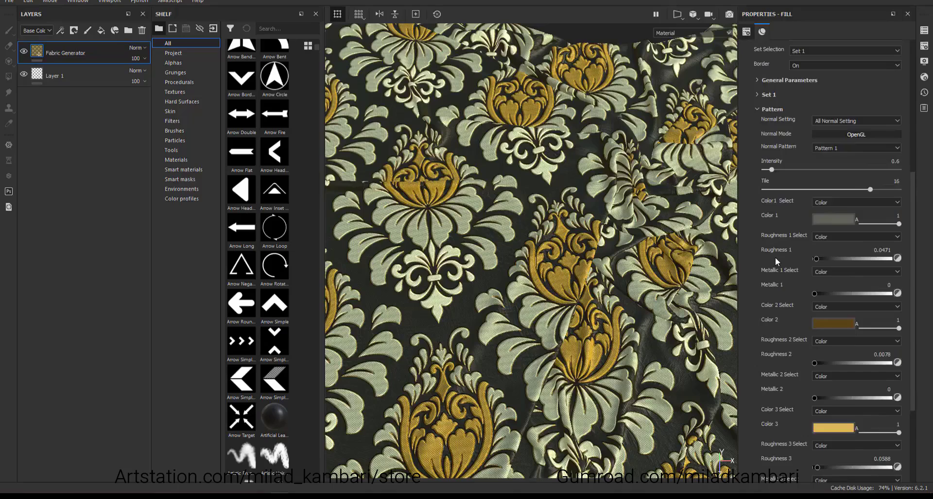
click(855, 208)
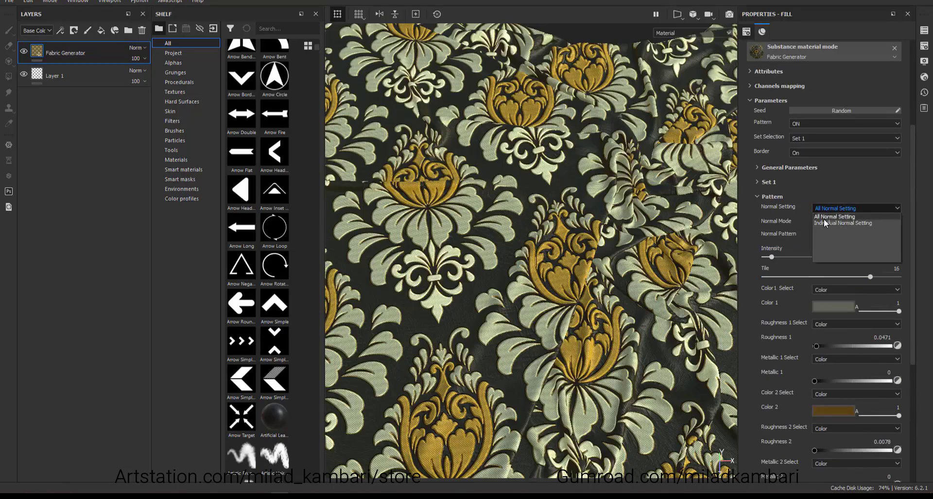
click(823, 217)
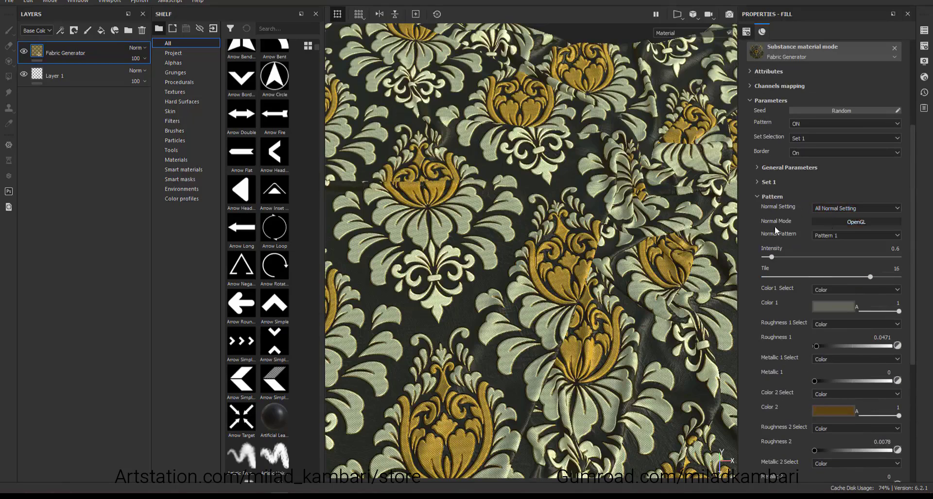
click(819, 234)
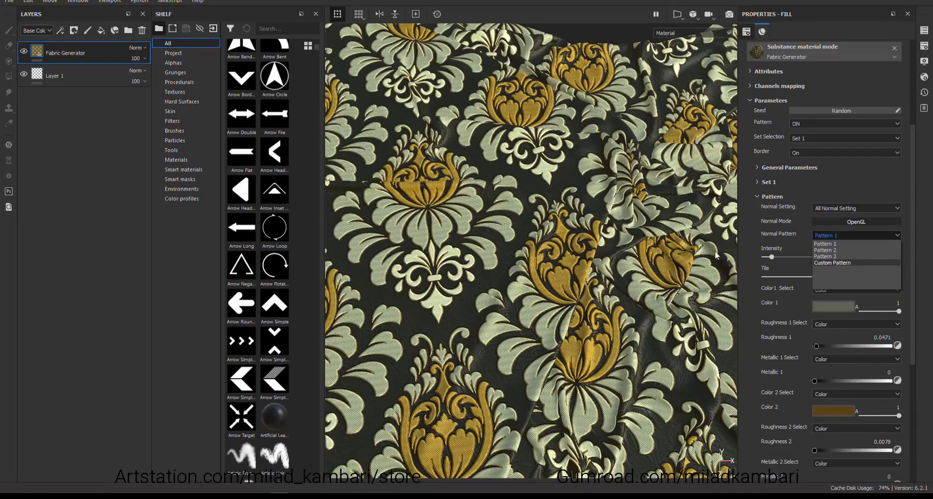
scroll(500, 308, up, 5)
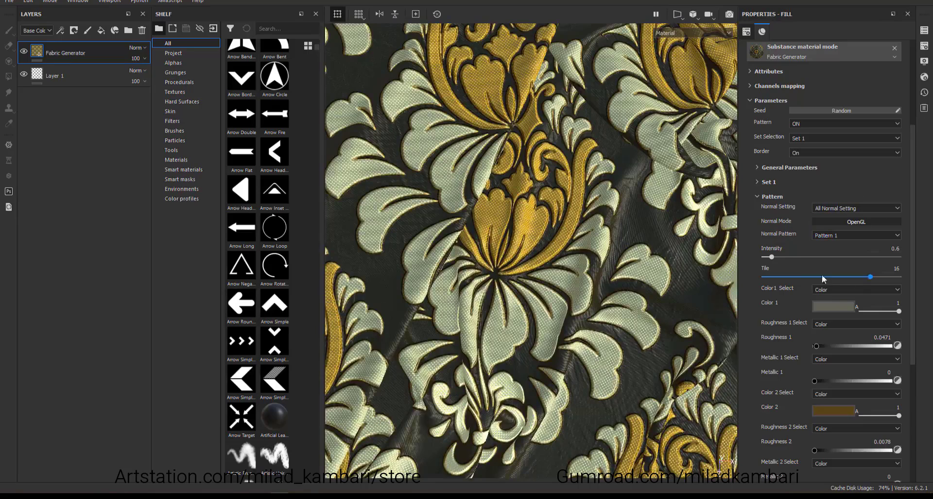
scroll(508, 235, up, 3)
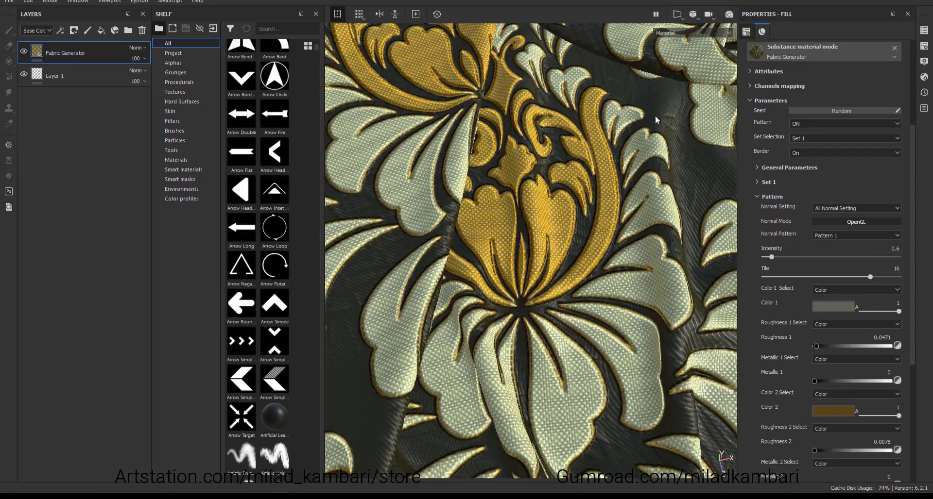
Step: Try the Individual Normal Setting option in the Pattern section, review its per-pattern controls, and return to All Normal Setting
click(855, 208)
click(836, 221)
scroll(788, 249, down, 2)
scroll(789, 248, down, 2)
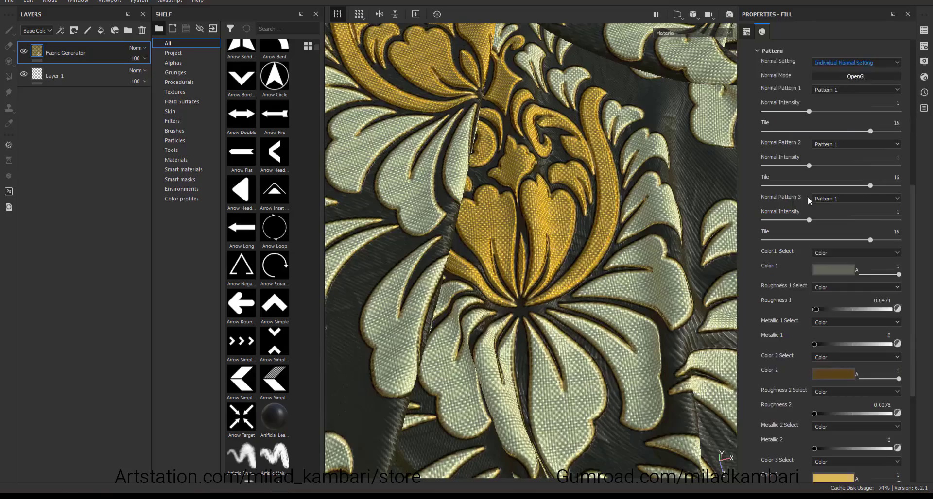
scroll(554, 165, down, 3)
scroll(554, 166, down, 3)
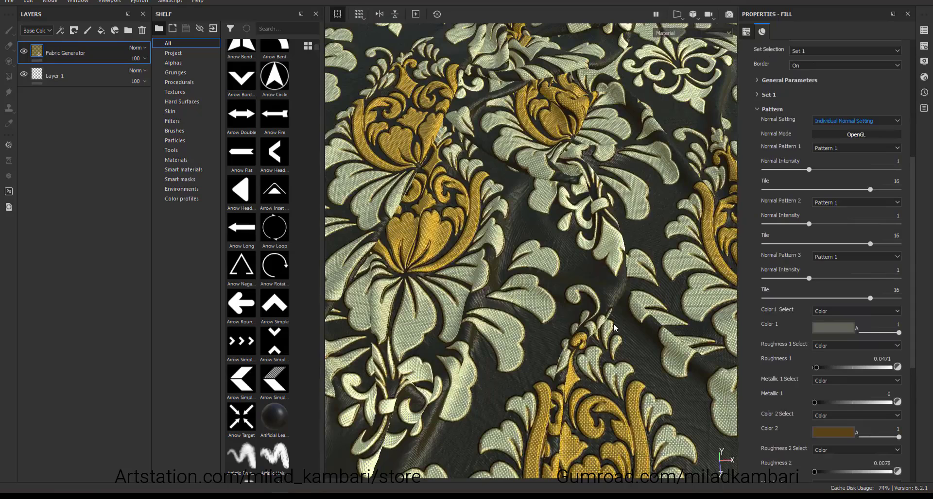
click(855, 121)
click(836, 118)
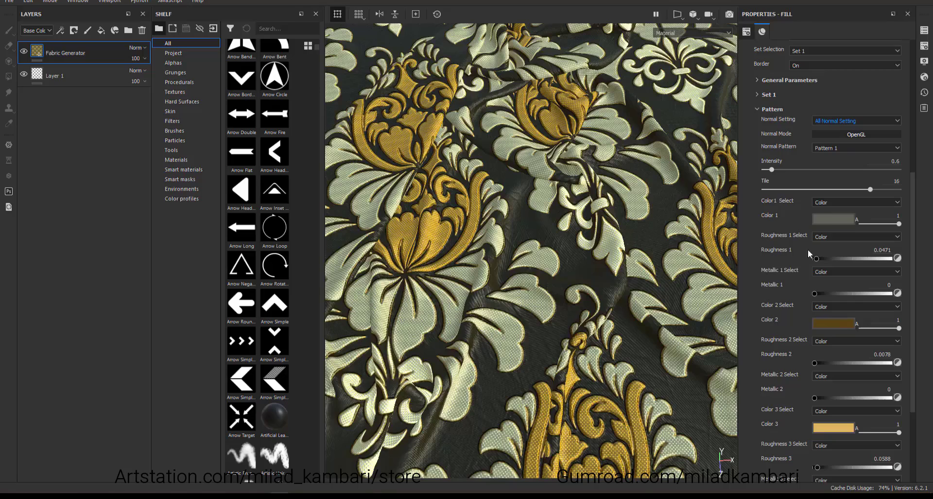
Step: Set the pattern's Color 1 to bright red and Color 2 to bright green
click(832, 217)
click(870, 238)
drag(881, 291, 882, 214)
click(773, 336)
click(832, 324)
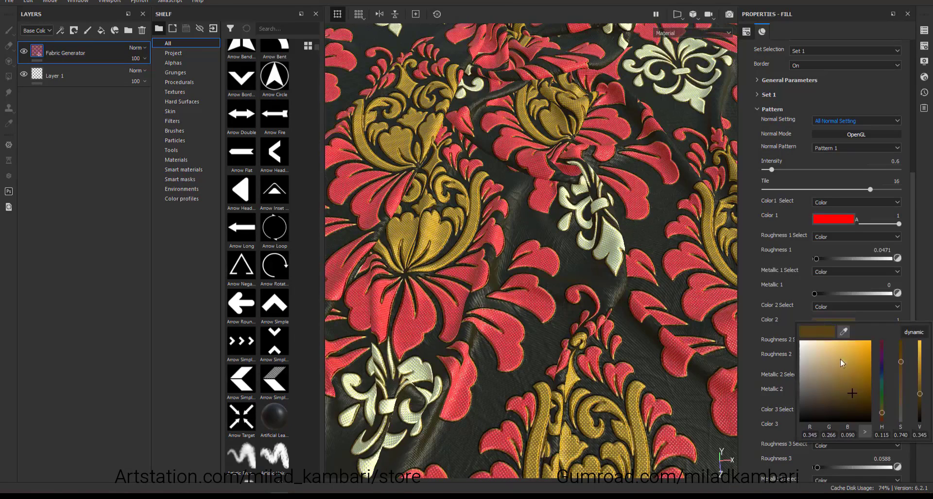
click(882, 395)
click(868, 343)
click(772, 347)
Step: Set the pattern's Color 3 to pure blue and check the recoloured cloth
click(832, 428)
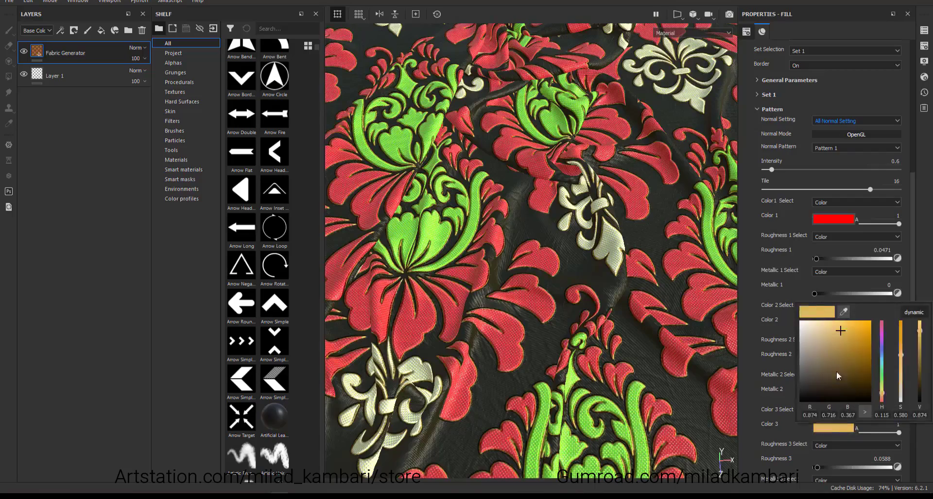
click(870, 322)
click(881, 347)
alt+right_drag(604, 283, 517, 264)
alt+drag(517, 264, 543, 264)
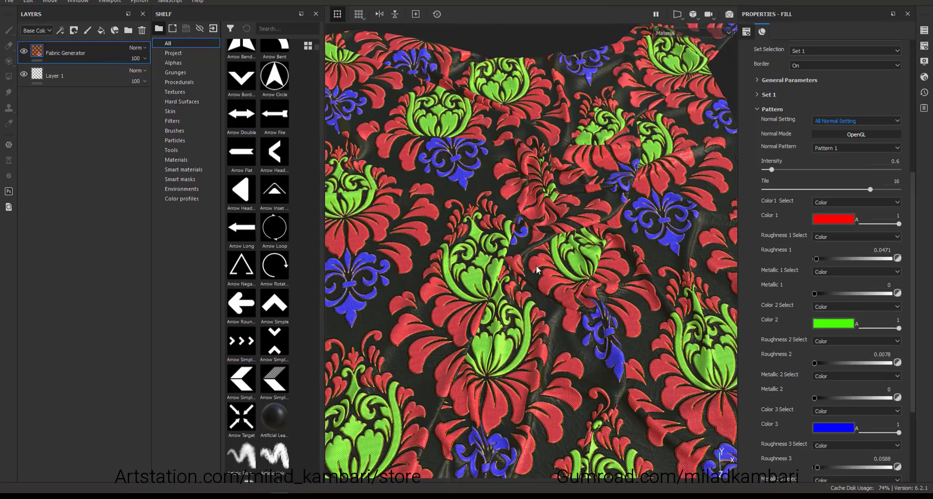
Step: Examine the Color and Texture source options for Color 1, Roughness 1 and Metallic 1
click(819, 206)
click(792, 221)
click(824, 236)
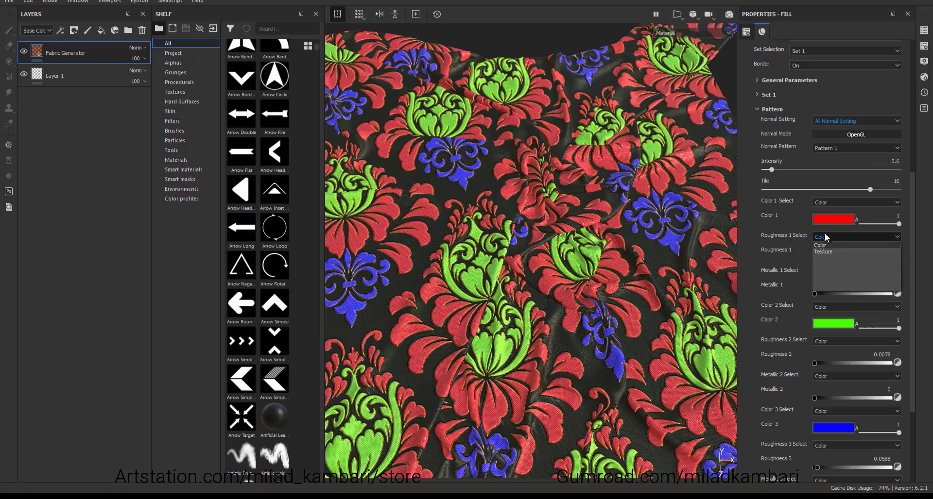
click(771, 252)
click(835, 272)
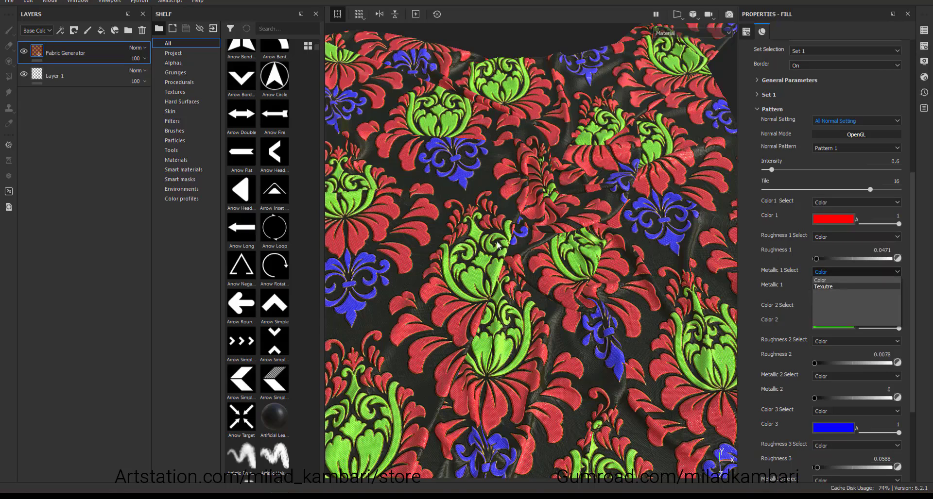
click(478, 311)
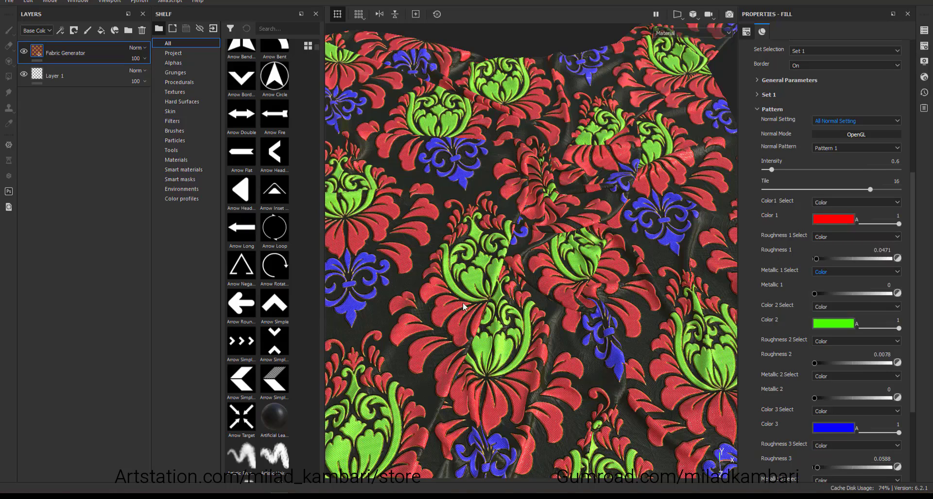
Step: Open the Background section and review its pattern selection options, keeping Pattern 1
scroll(729, 325, up, 2)
scroll(800, 385, down, 3)
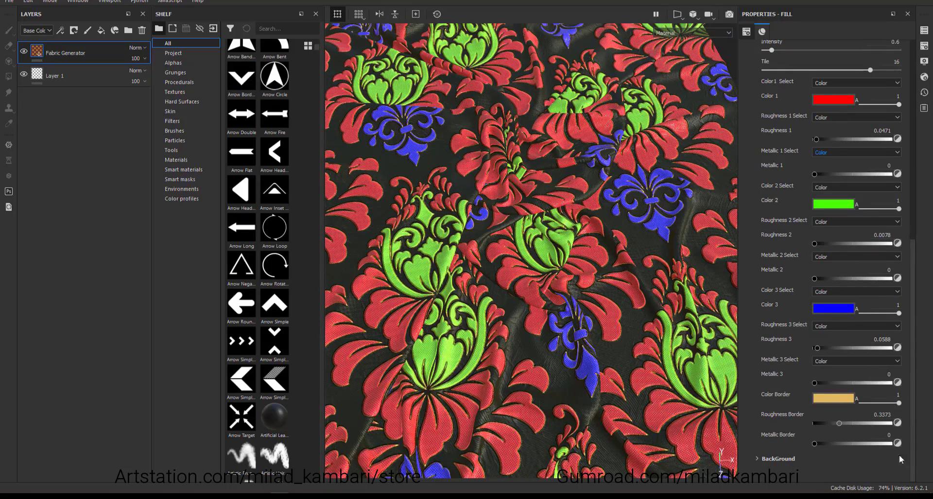
click(756, 458)
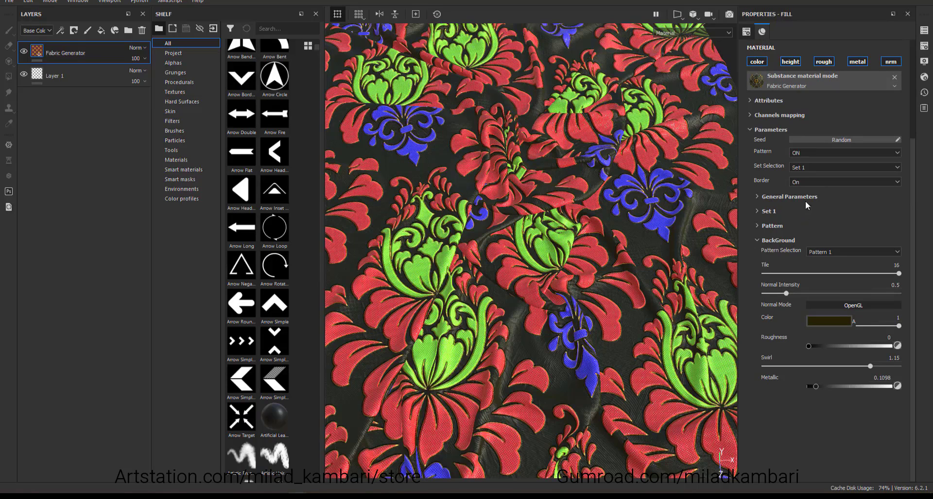
click(815, 252)
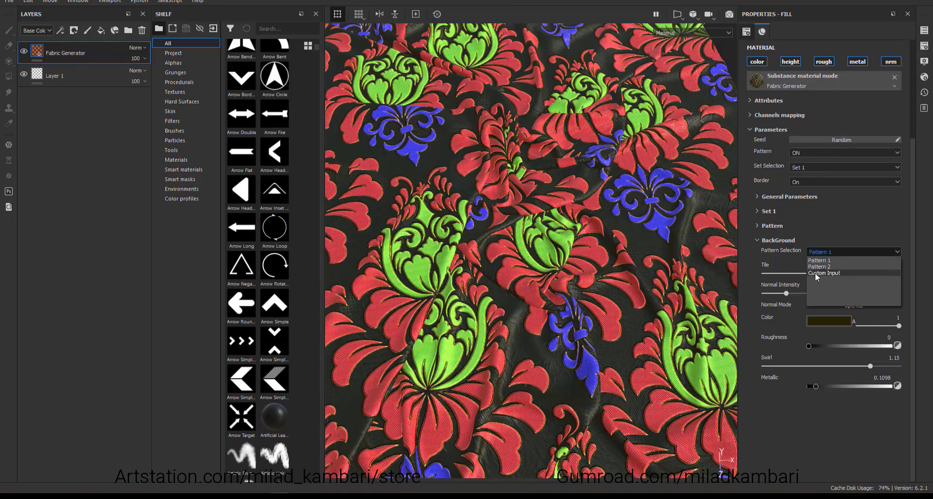
click(784, 261)
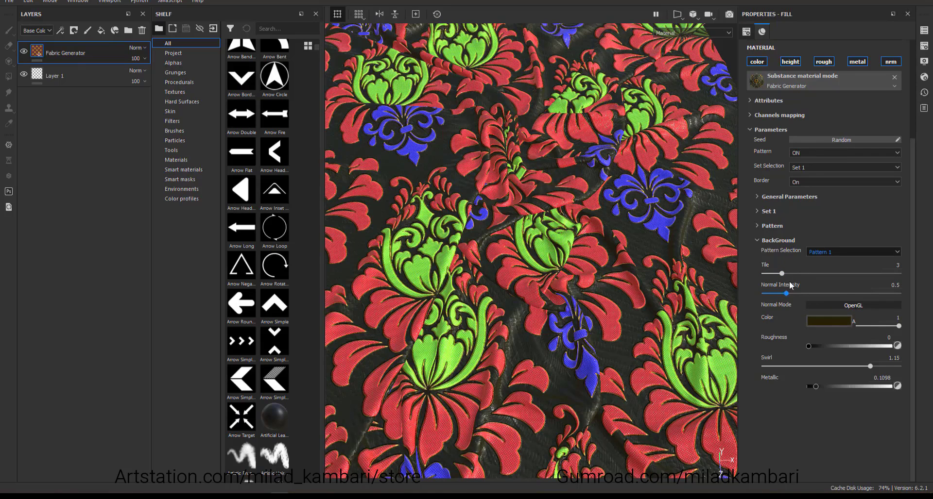
Step: Try background tile values of 2 and 3 with Pattern 1 and inspect the weave up close
mouse_move(783, 275)
mouse_down()
mouse_move(893, 283)
mouse_move(780, 284)
mouse_up()
alt+right_drag(643, 332, 701, 337)
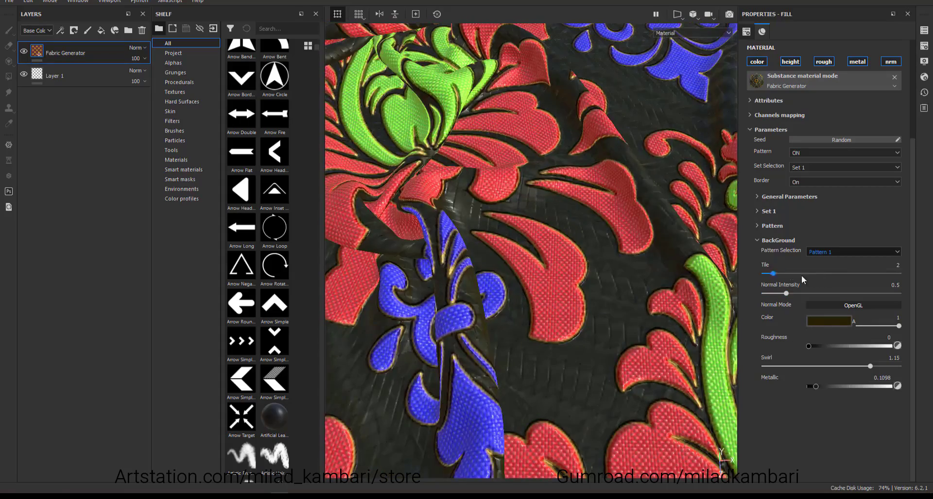
mouse_move(801, 274)
mouse_down()
mouse_move(849, 277)
mouse_move(782, 276)
mouse_up()
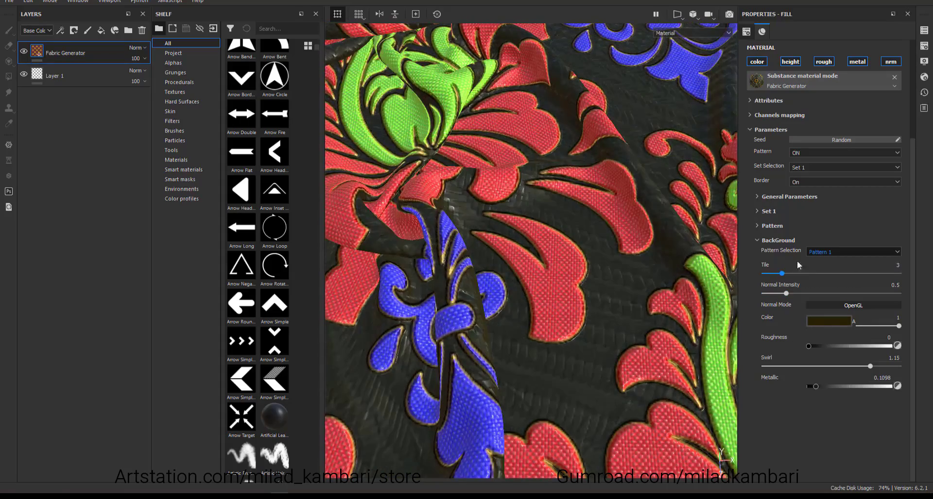
Step: Switch the background pattern to Pattern 2 and set its tile to 4
click(826, 253)
click(823, 270)
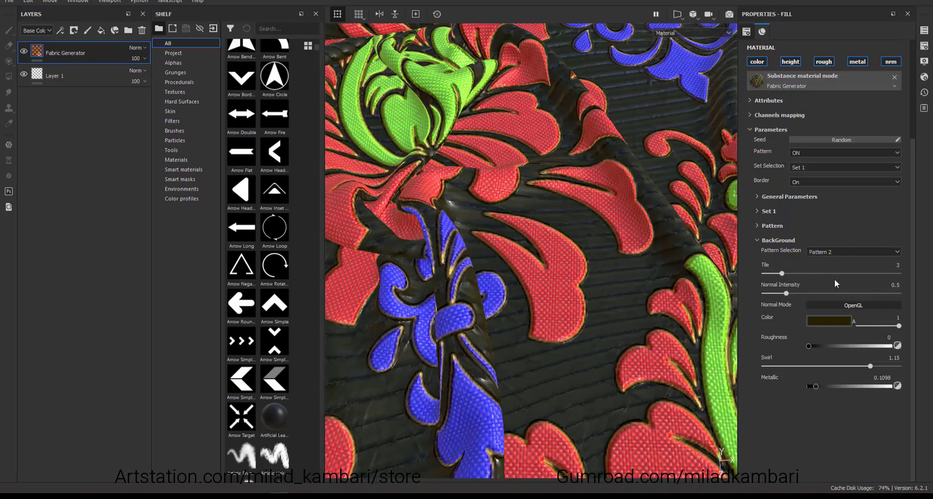
mouse_move(783, 273)
mouse_down()
mouse_move(869, 273)
mouse_move(788, 266)
mouse_up()
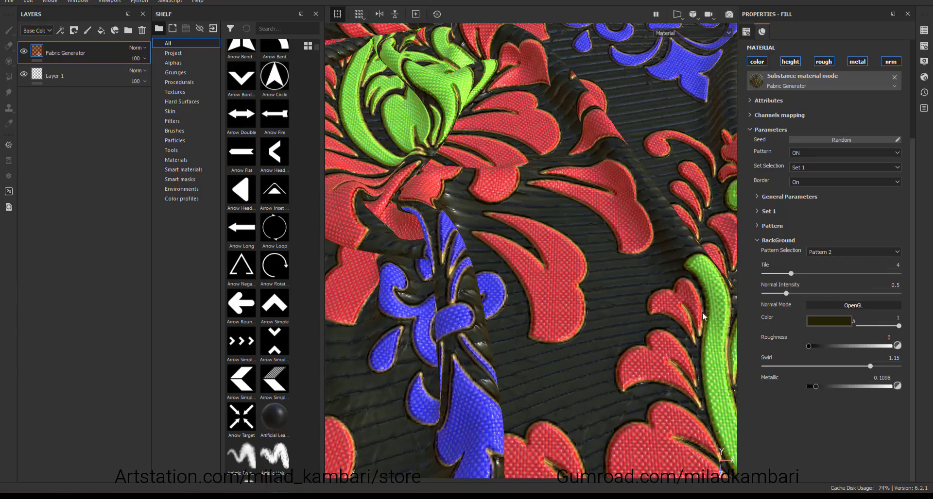
Step: Compare the background's normal mode in DirectX and OpenGL up close, ending on OpenGL
alt+drag(583, 308, 580, 233)
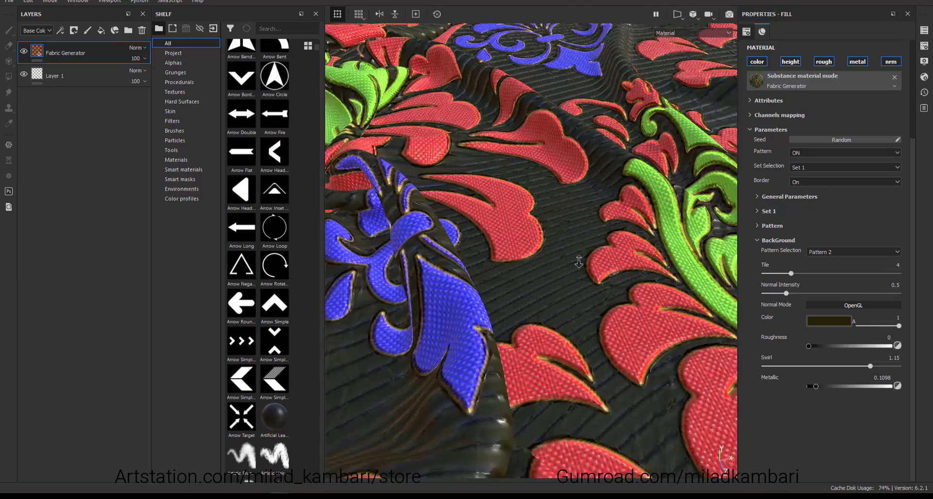
alt+right_drag(578, 264, 721, 326)
click(820, 307)
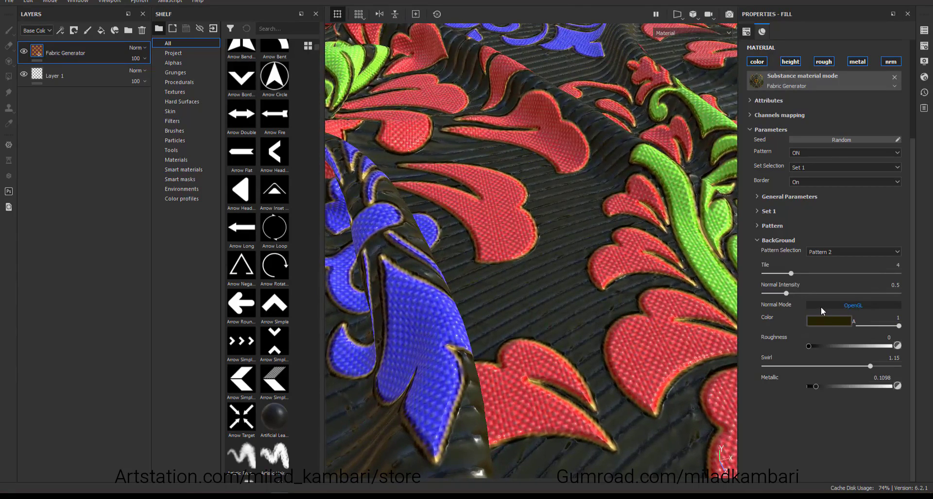
click(819, 307)
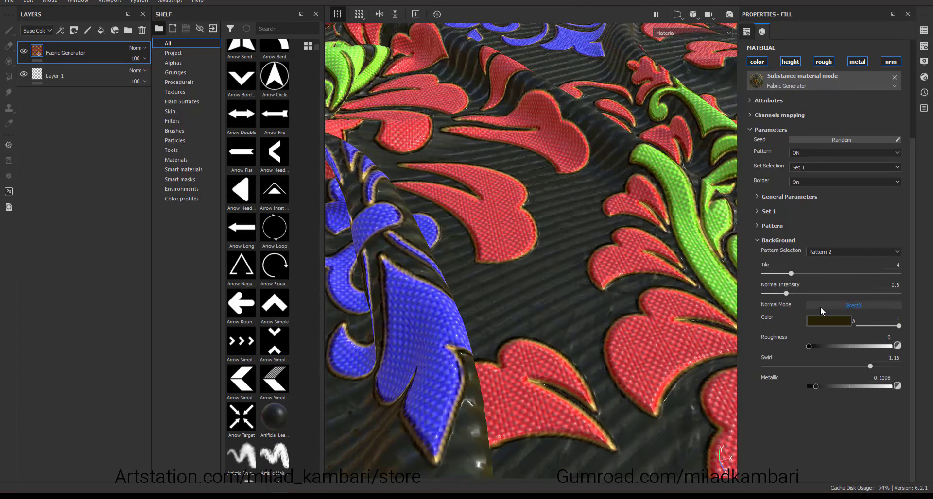
click(819, 307)
click(820, 307)
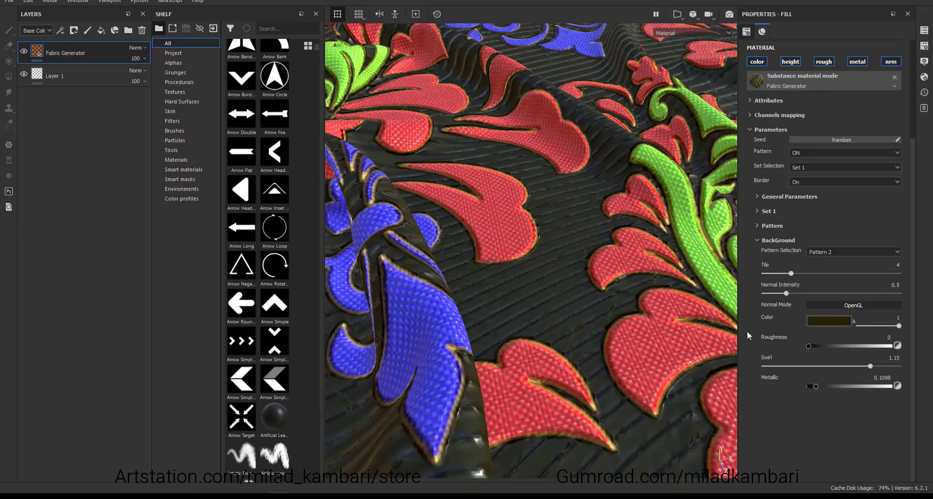
Step: Try white as the background colour and inspect it across the cloth
scroll(528, 281, down, 5)
alt+drag(528, 282, 508, 282)
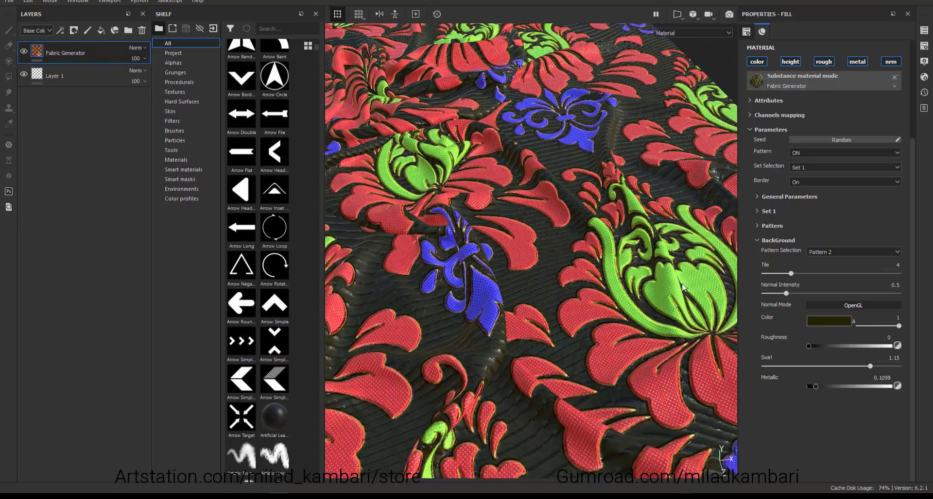
click(814, 325)
drag(815, 353, 752, 303)
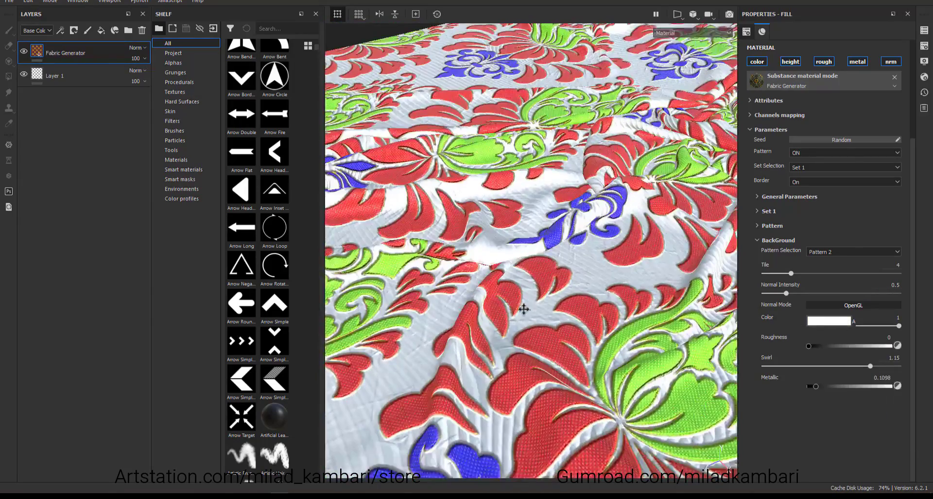
alt+drag(523, 310, 584, 255)
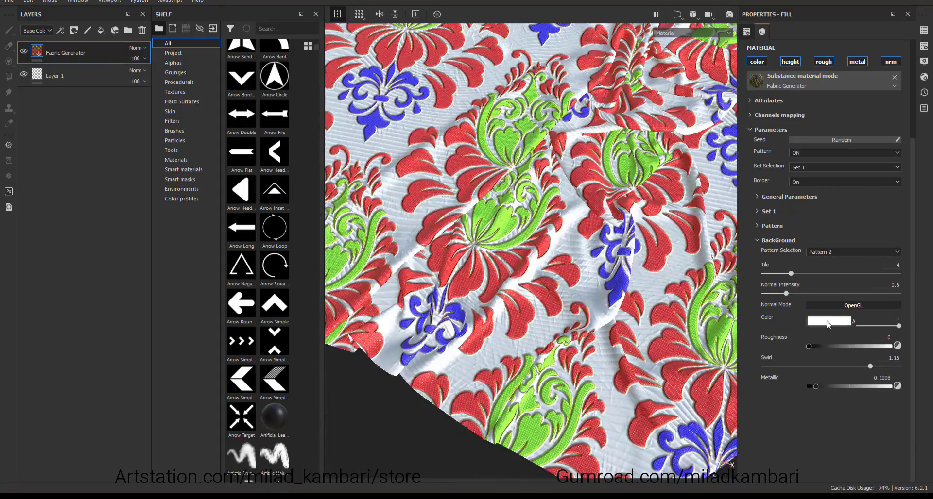
Step: Try dark red as the background colour and inspect the cloth's folds
click(827, 322)
drag(821, 384, 849, 387)
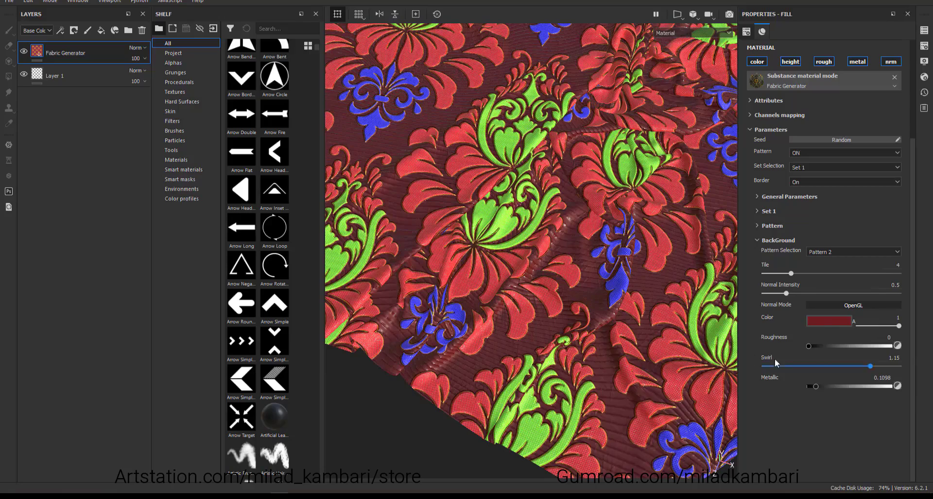
alt+middle_drag(541, 317, 539, 324)
alt+drag(539, 324, 573, 359)
alt+middle_drag(585, 226, 530, 280)
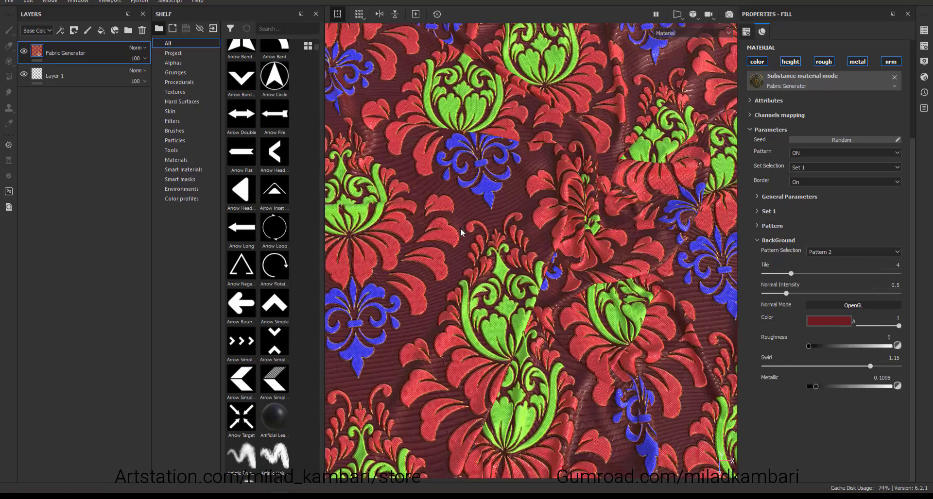
Step: Switch the background pattern to Custom Input and assign the Fabric Diamond Simple procedural as its image
click(854, 251)
click(853, 301)
click(176, 73)
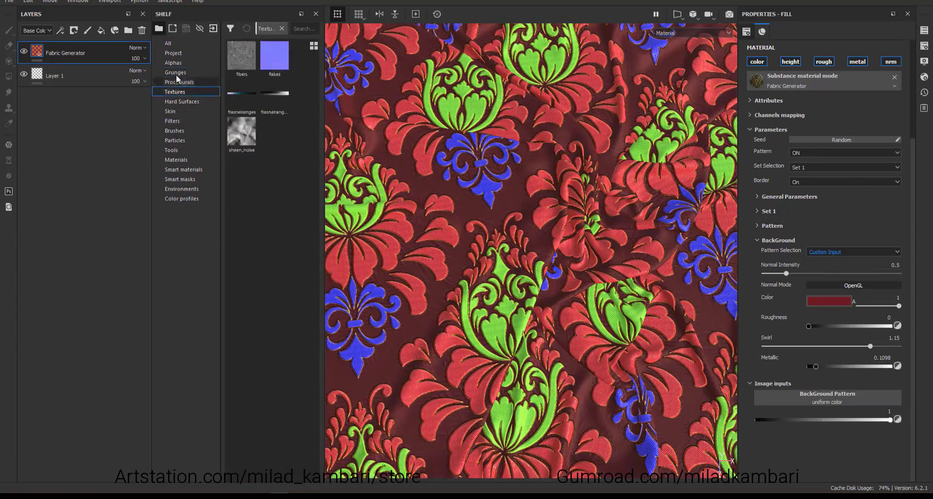
click(178, 82)
drag(274, 282, 825, 397)
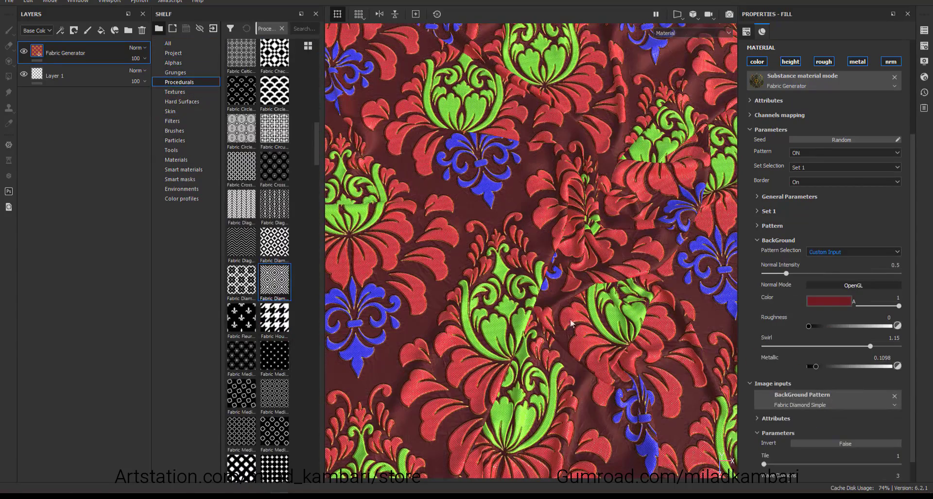
mouse_move(763, 465)
mouse_down()
mouse_move(797, 464)
mouse_move(763, 465)
mouse_up()
scroll(631, 340, up, 3)
Step: Set the background colour to black, its metallic to 0 and its roughness to 0.8114
click(834, 301)
drag(843, 384, 863, 408)
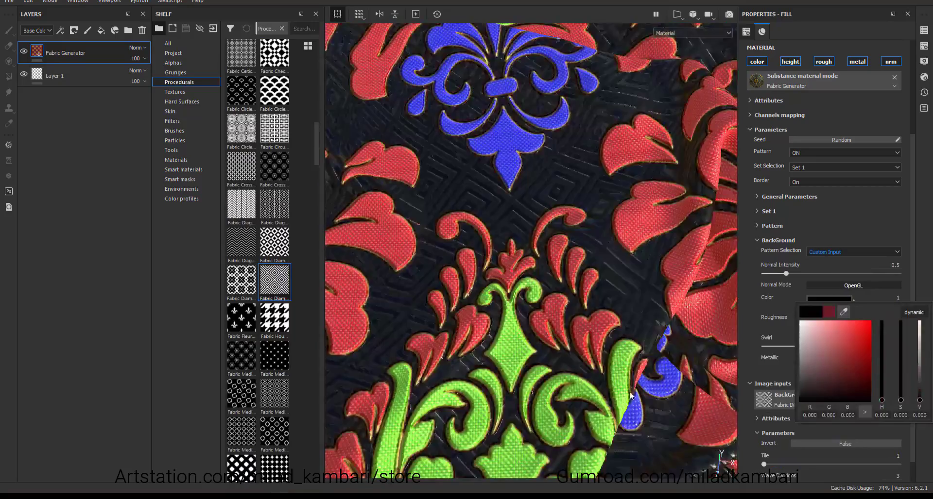
mouse_move(539, 369)
alt+mouse_down()
mouse_move(488, 293)
mouse_move(525, 369)
alt+mouse_up()
drag(816, 367, 807, 367)
drag(809, 327, 876, 327)
scroll(524, 301, down, 3)
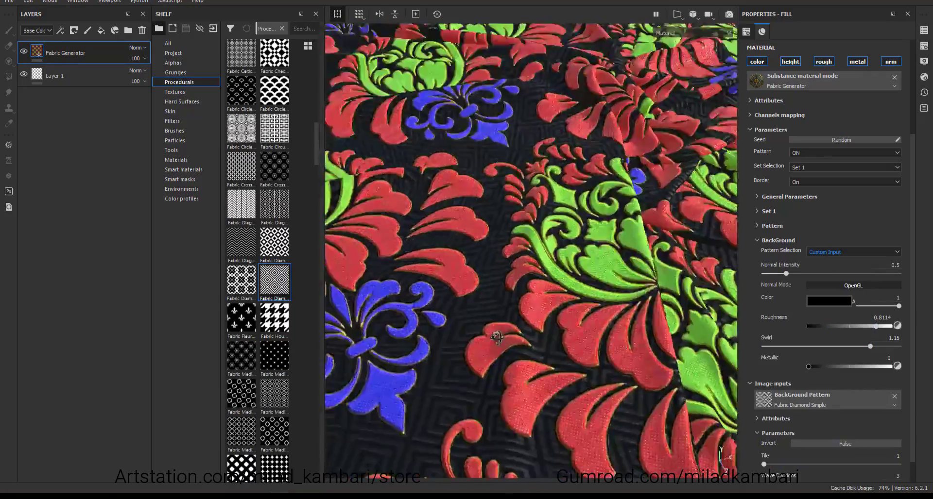
Step: Set the background's swirl to 0.12 and check the whole cloth
alt+drag(510, 306, 554, 335)
scroll(757, 357, down, 1)
click(750, 360)
drag(769, 346, 835, 347)
scroll(529, 292, down, 5)
alt+drag(525, 311, 564, 287)
Step: Change the pattern of Set 1 to Pattern 3
click(769, 211)
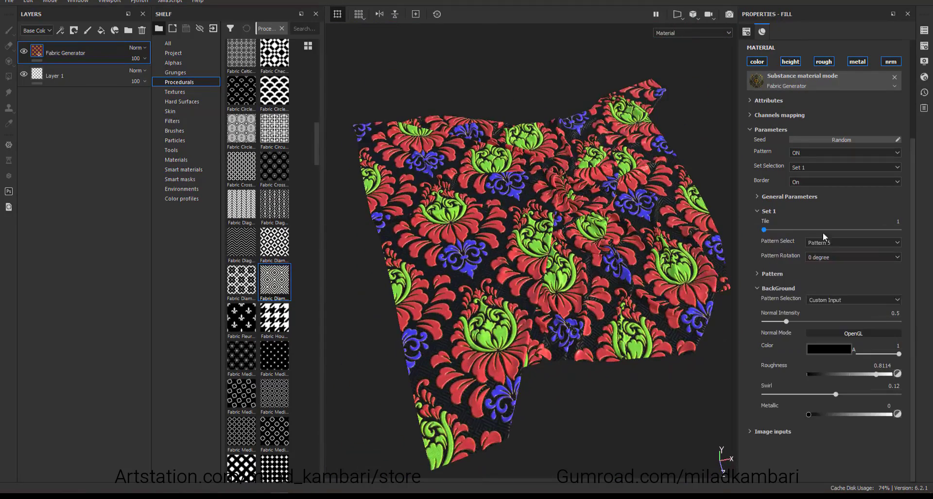
click(823, 242)
click(826, 266)
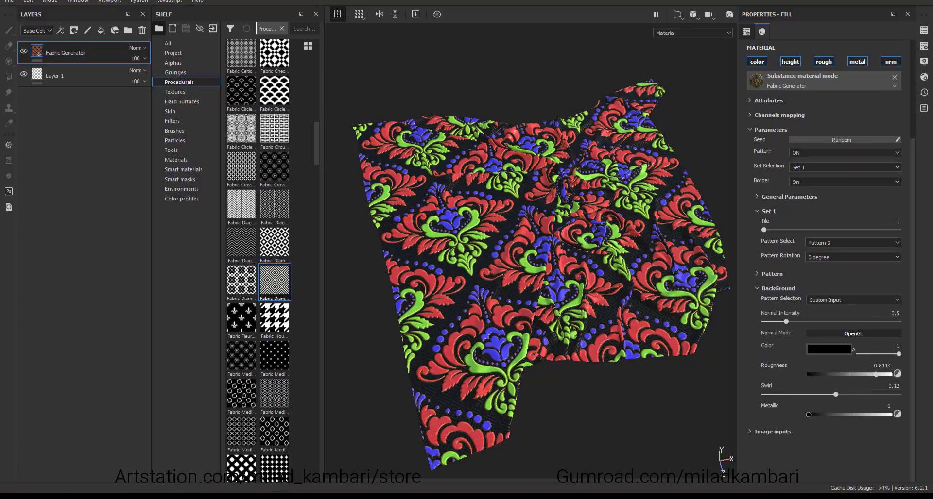
Step: Switch the set selection to Set 2 and the background pattern to Pattern 2
click(812, 167)
click(802, 174)
click(826, 252)
click(819, 267)
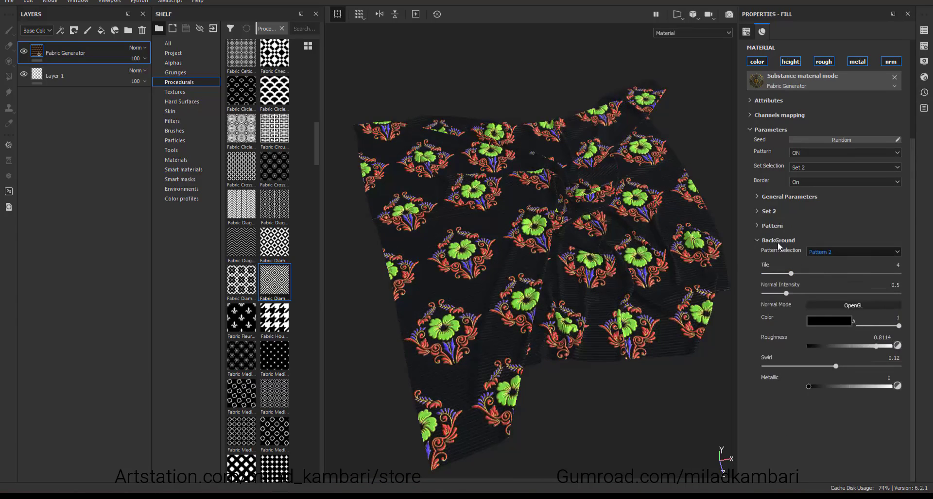
Step: Set the first pattern of Set 2 to Pattern 9 and inspect the mixed motifs on the cloth
click(777, 240)
click(770, 211)
click(816, 242)
scroll(813, 268, down, 2)
click(813, 268)
scroll(589, 335, up, 4)
alt+drag(589, 339, 607, 323)
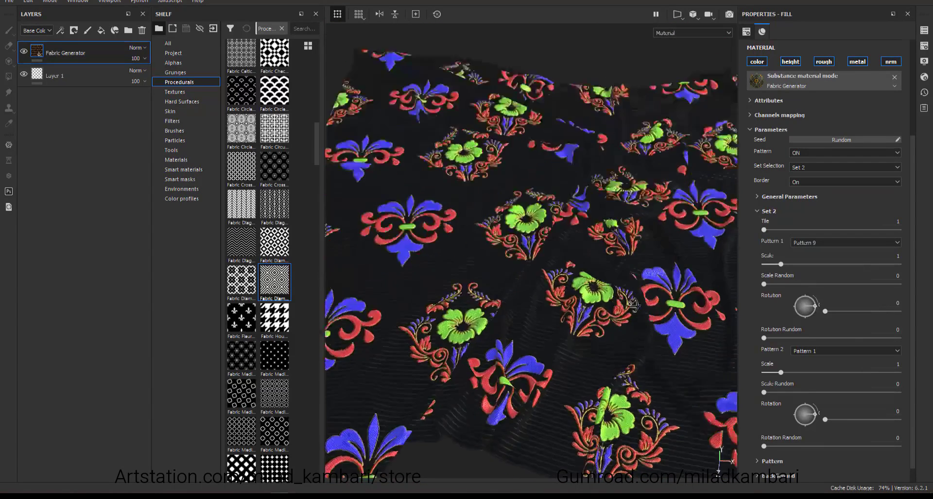